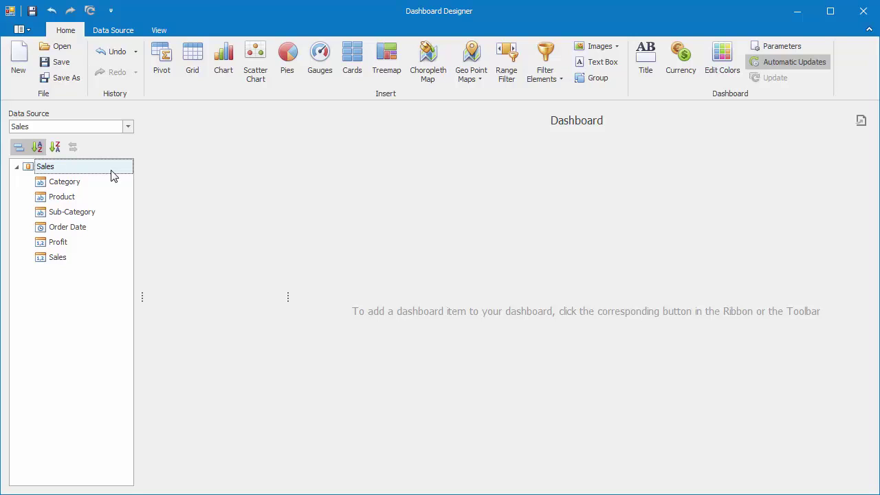
- Insert a treemap with Sales and Profit sums as values and Sub-Category as the argument
left_click(384, 78)
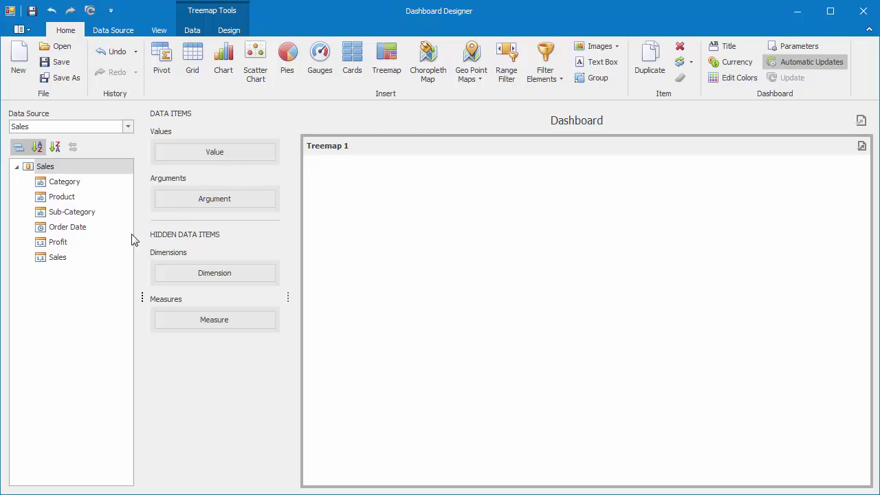
left_click_drag(87, 260, 201, 154)
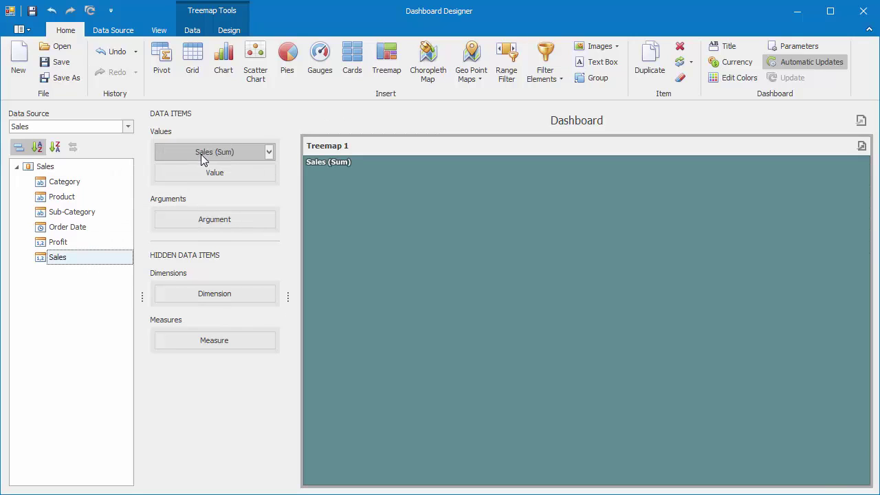
left_click_drag(88, 244, 206, 181)
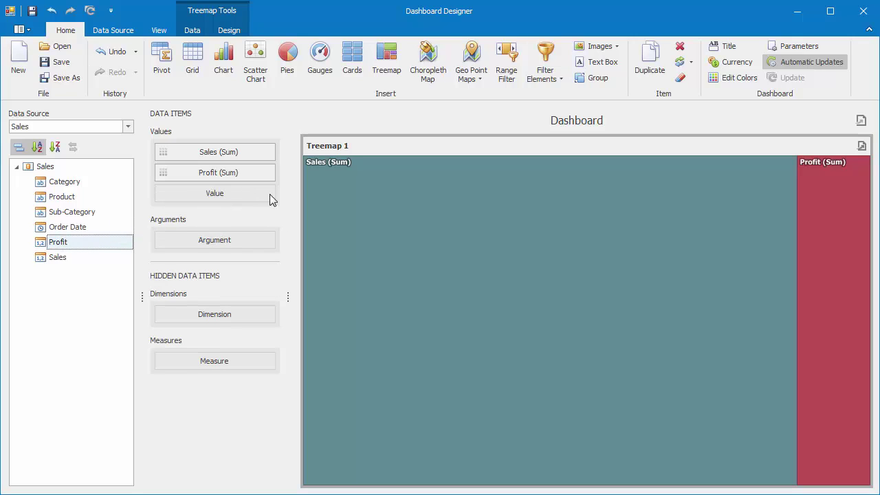
mouse_move(380, 235)
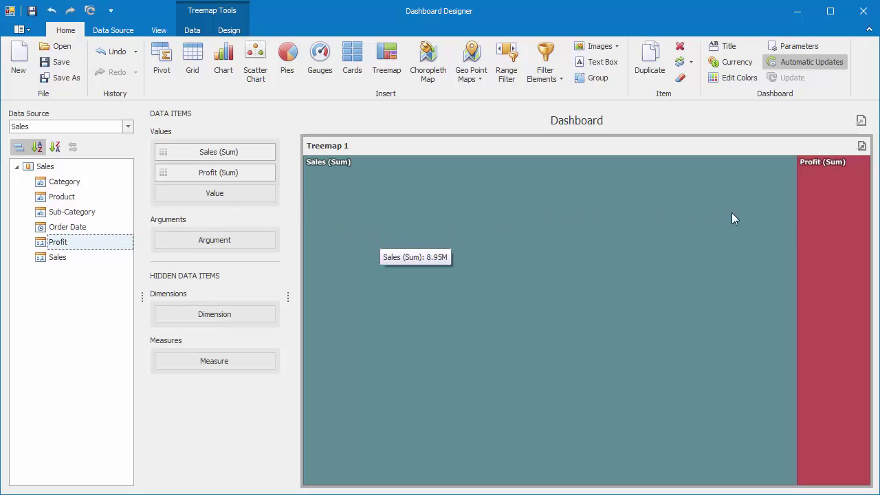
mouse_move(815, 224)
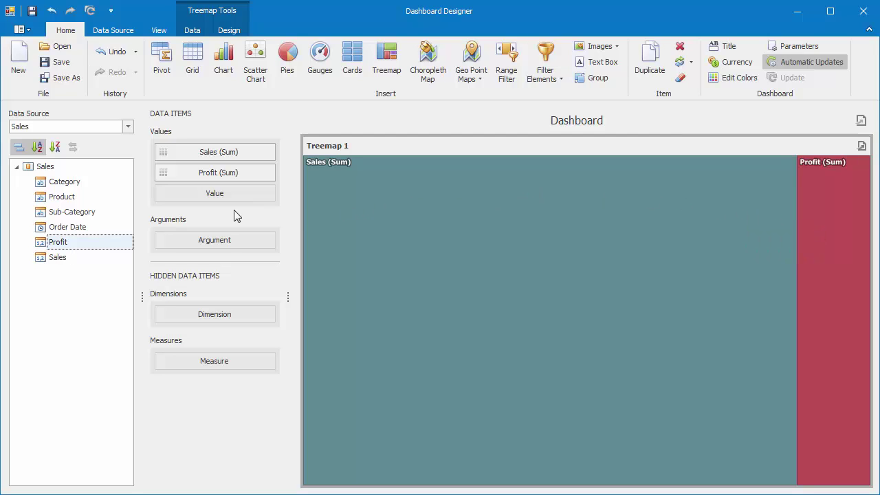
left_click_drag(96, 213, 205, 243)
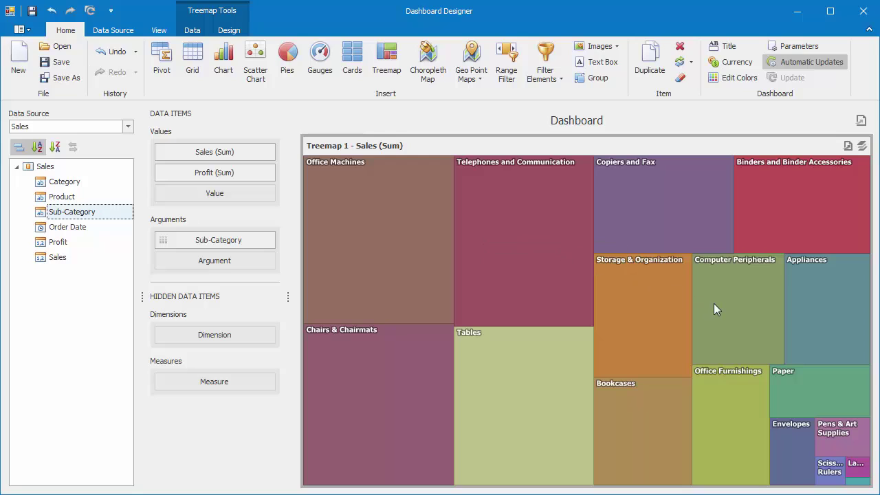
mouse_move(713, 303)
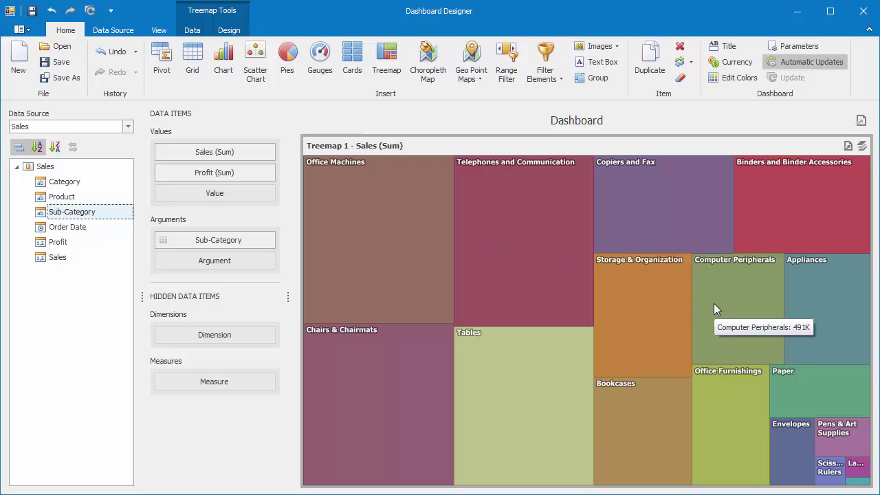
- Preview the treemap with Profit (Sum), then switch it back to Sales (Sum)
left_click(861, 146)
left_click(845, 171)
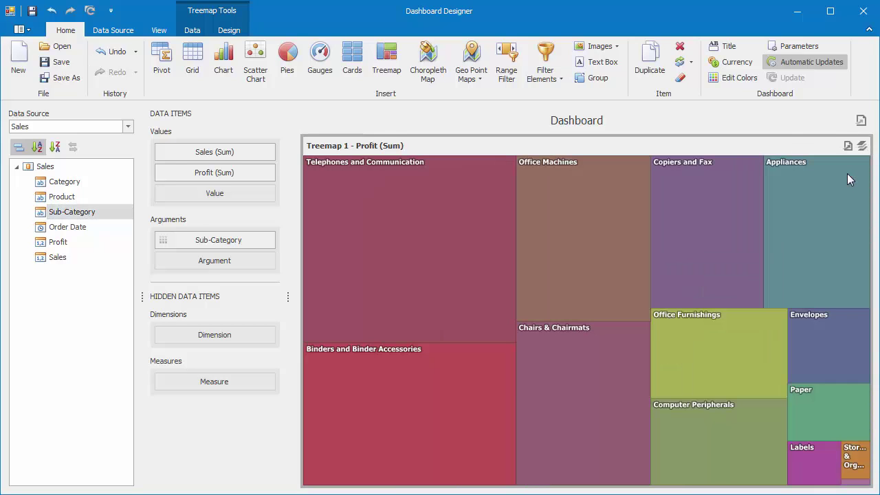
left_click(862, 147)
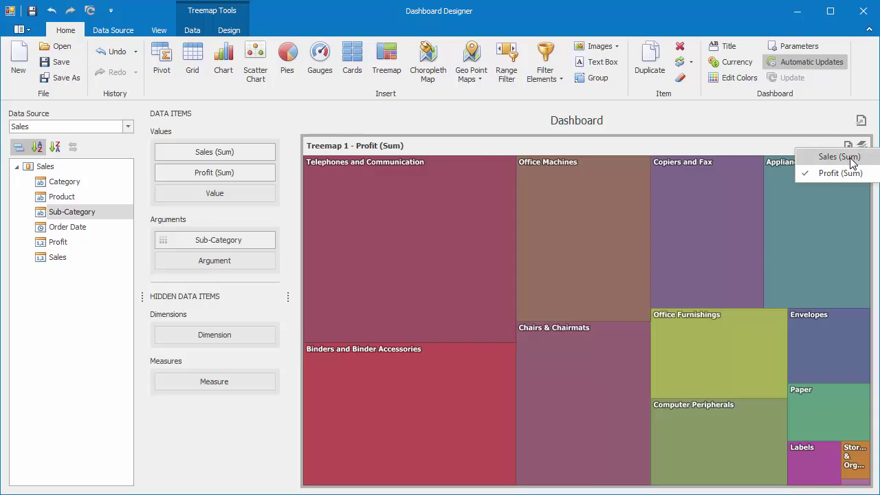
left_click(852, 157)
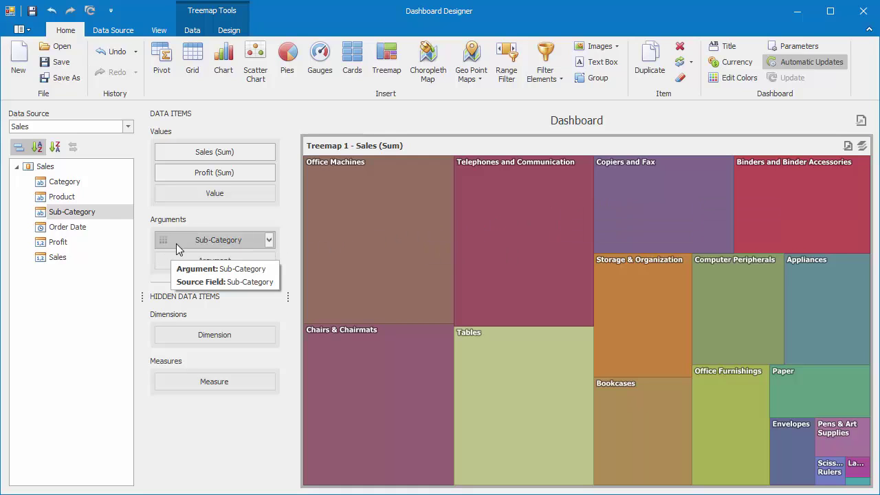
- Try coloring Sub-Category by None, then undo to restore per-tile colours
left_click(269, 239)
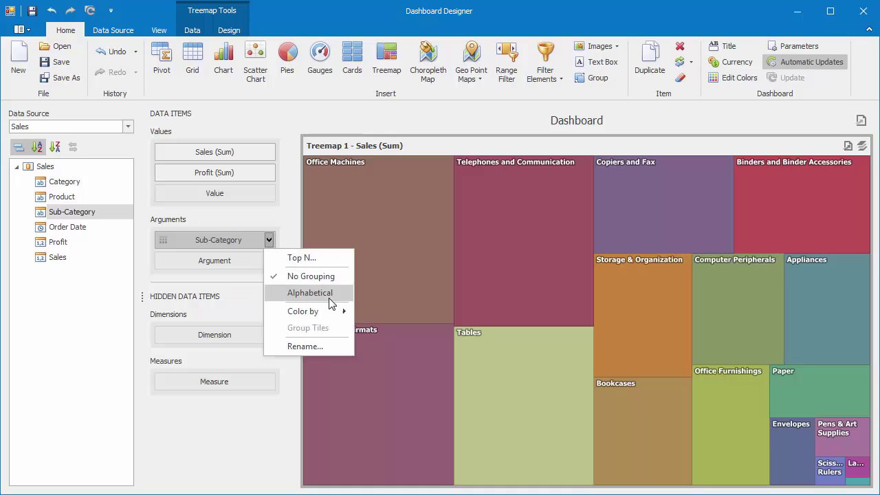
mouse_move(335, 307)
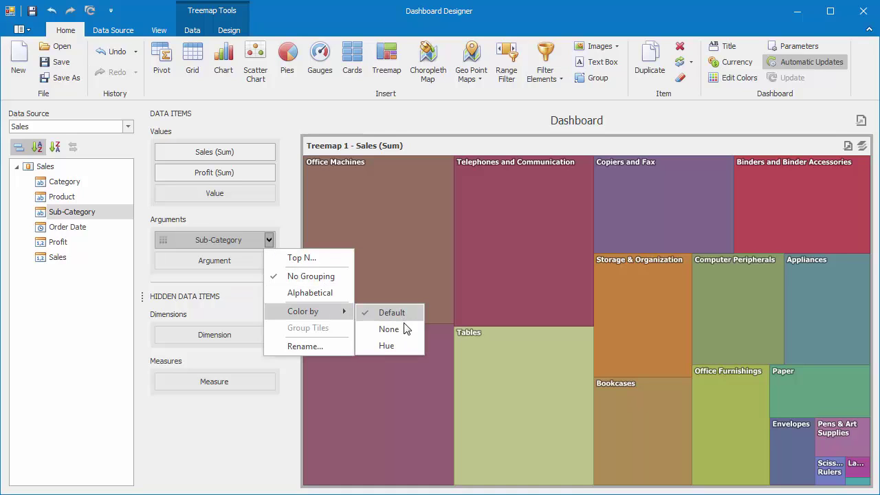
left_click(388, 329)
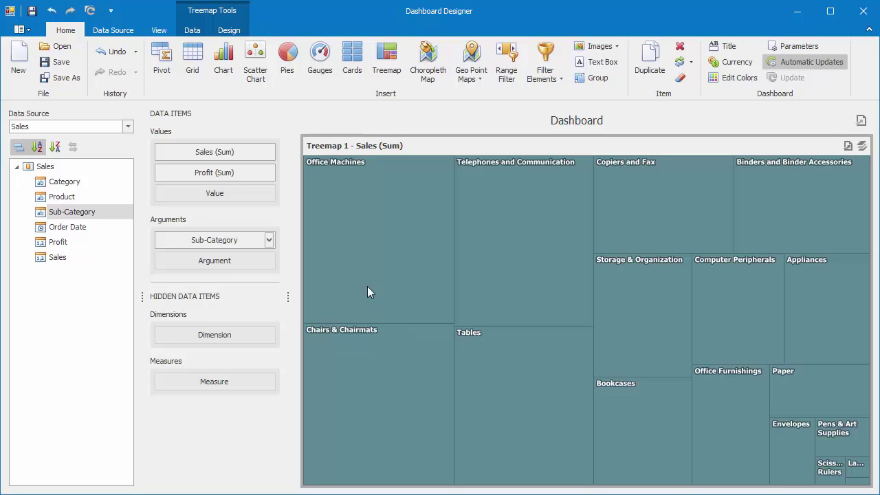
left_click(104, 53)
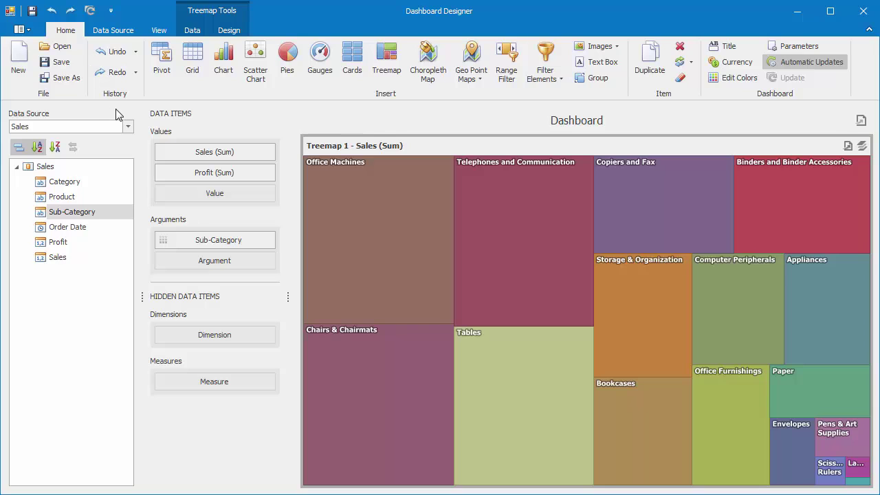
left_click(224, 31)
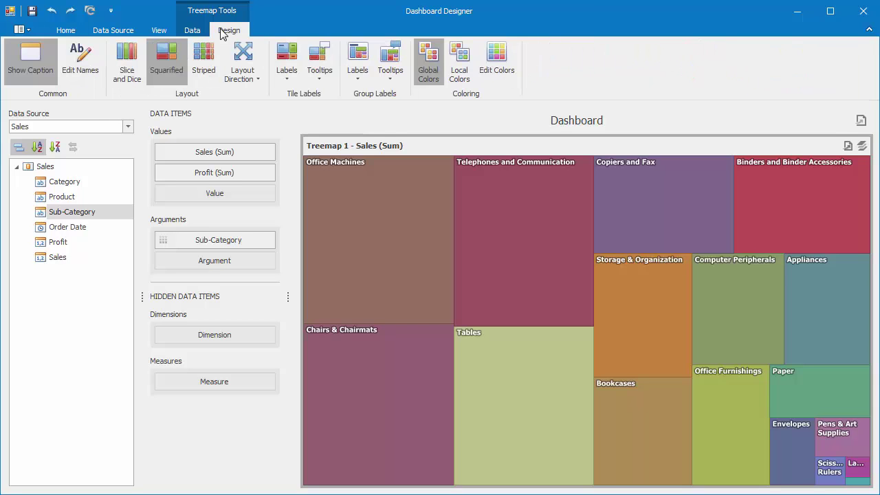
left_click(121, 71)
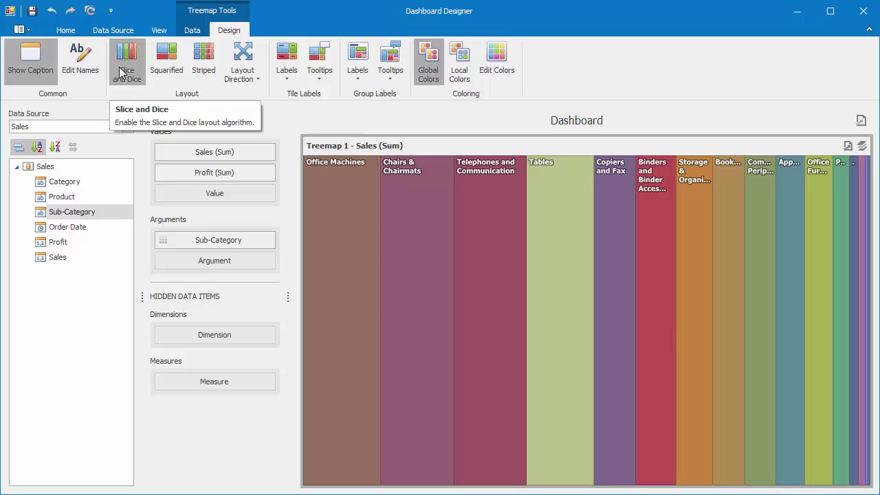
left_click(199, 73)
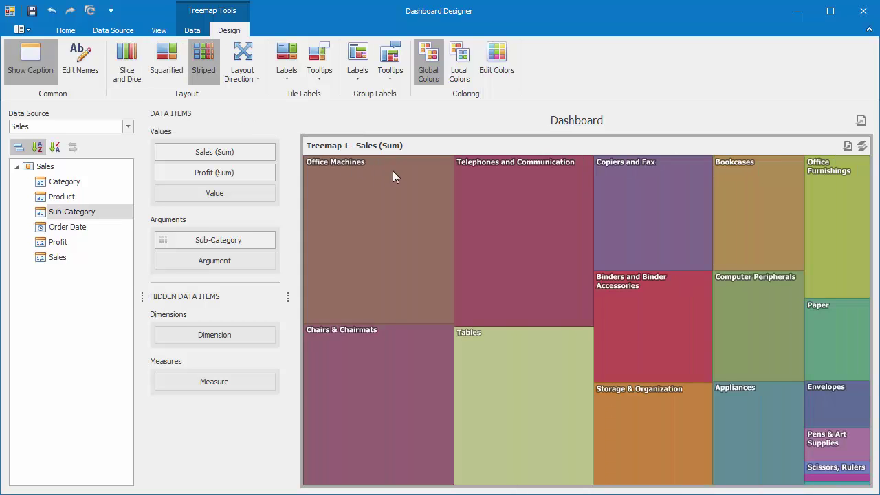
mouse_move(505, 184)
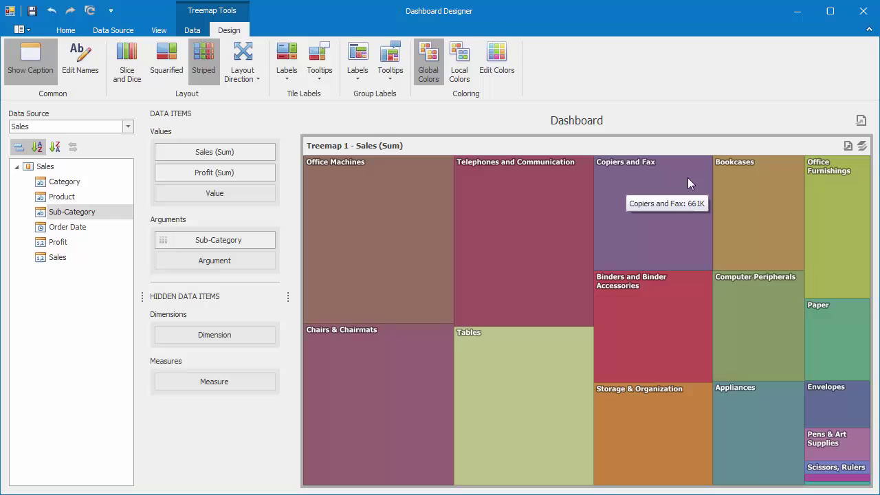
mouse_move(794, 182)
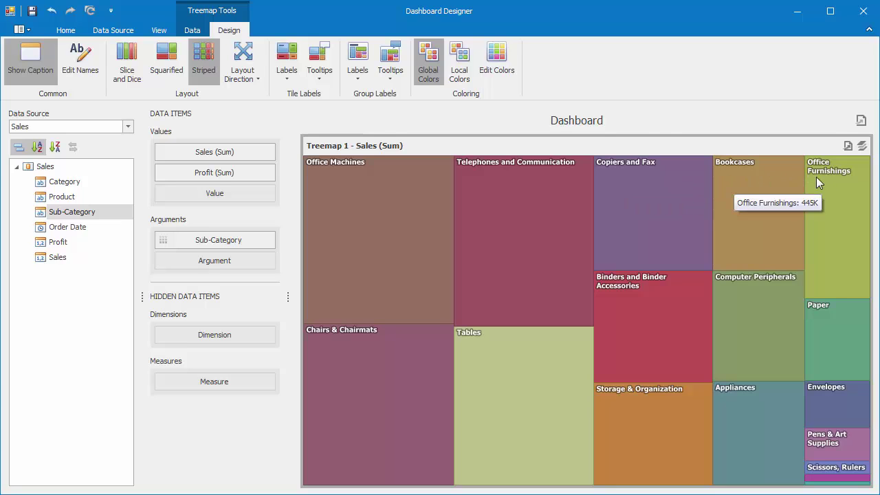
left_click(171, 73)
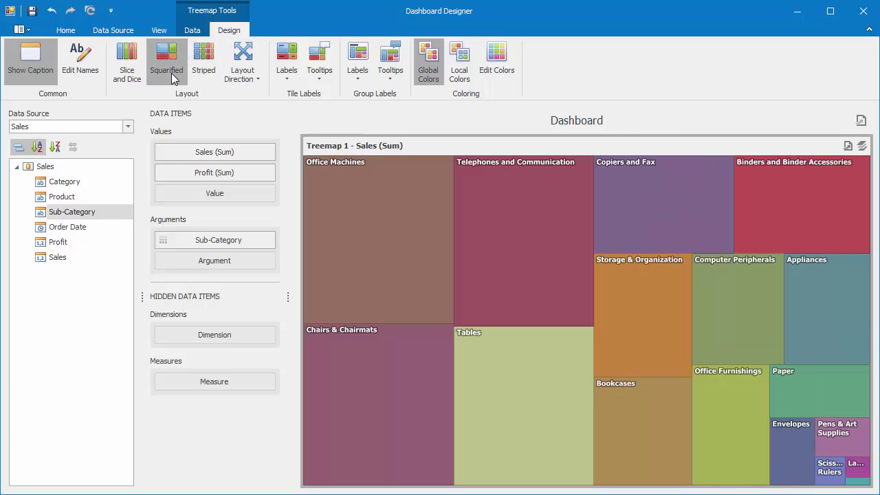
left_click(246, 86)
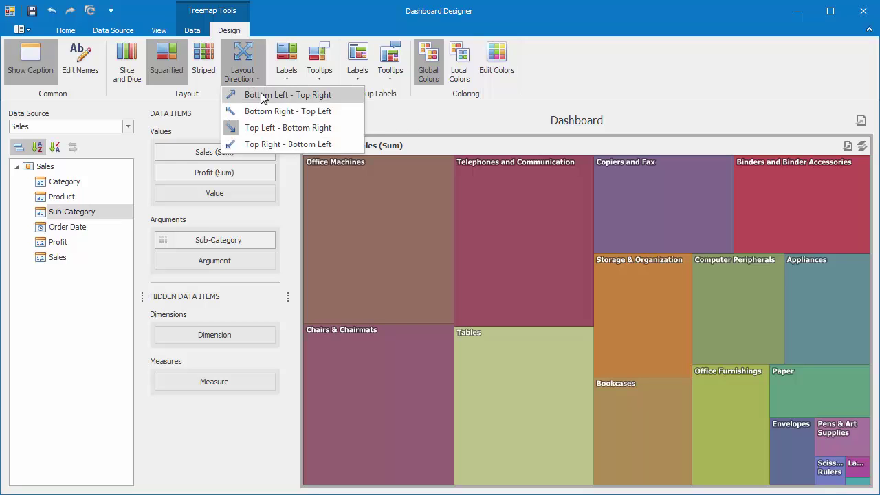
left_click(308, 122)
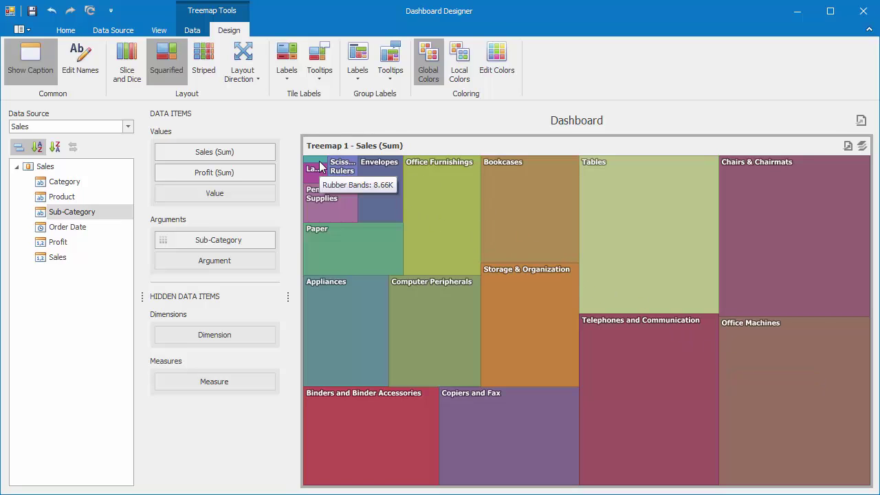
left_click(250, 84)
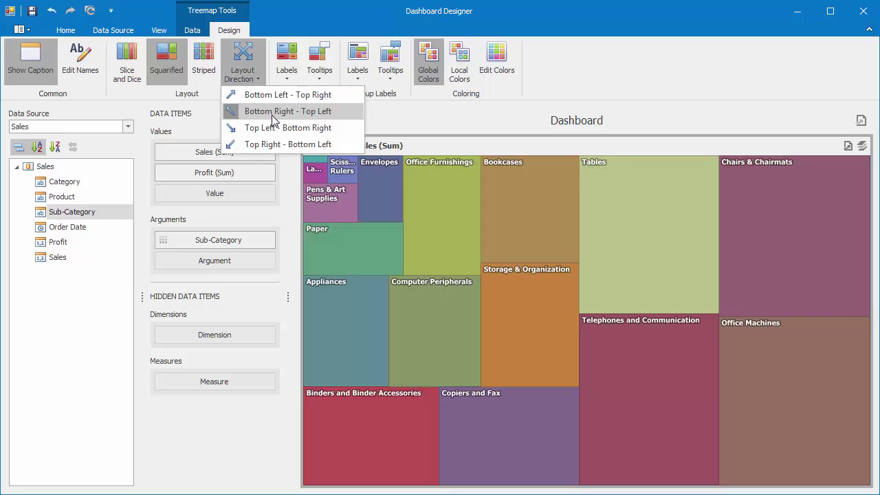
left_click(254, 127)
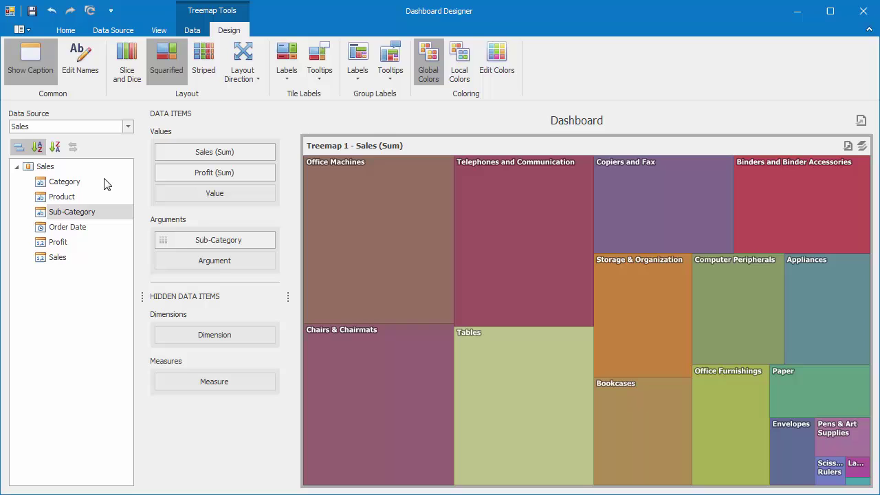
- Add Category above Sub-Category in Arguments and enable Group Tiles for it
left_click_drag(100, 182, 218, 229)
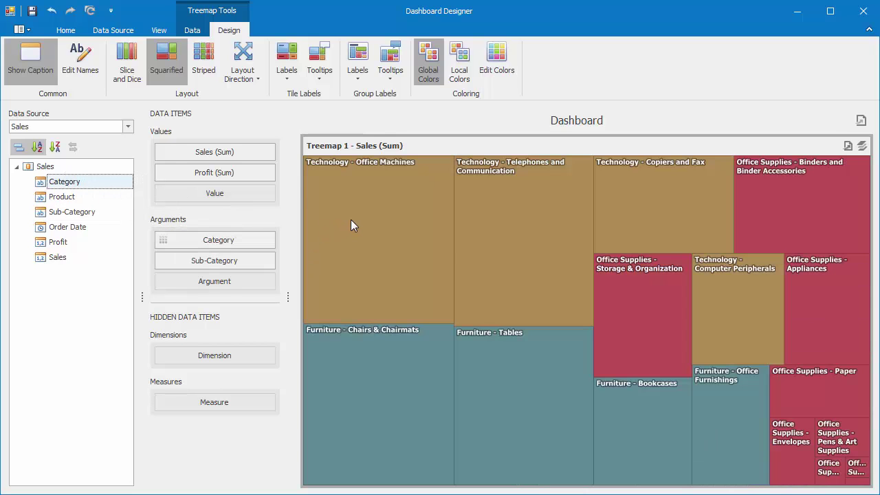
mouse_move(350, 221)
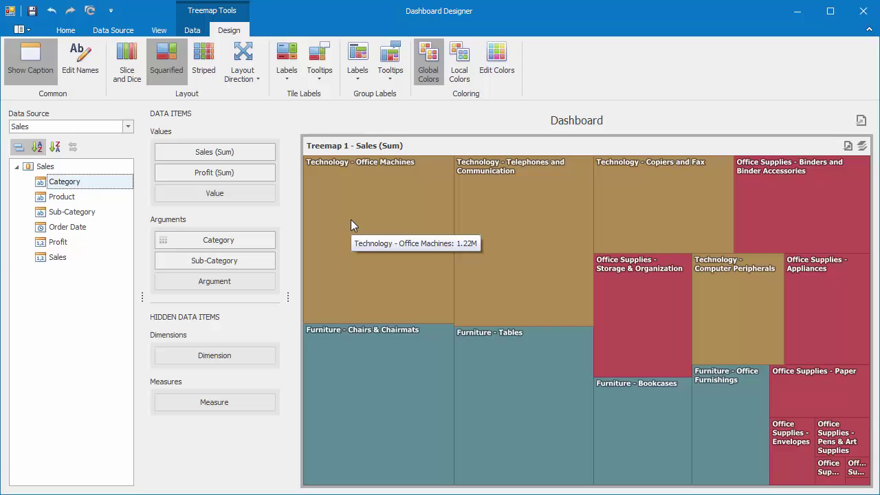
mouse_move(379, 354)
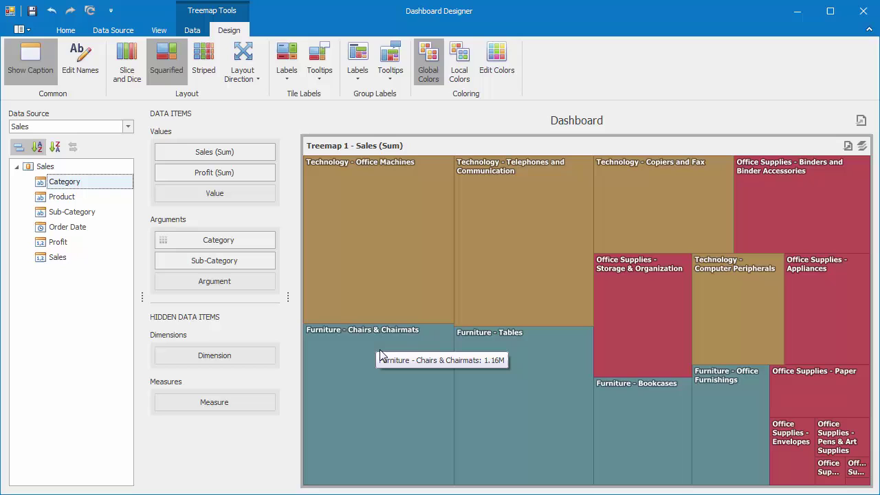
mouse_move(614, 328)
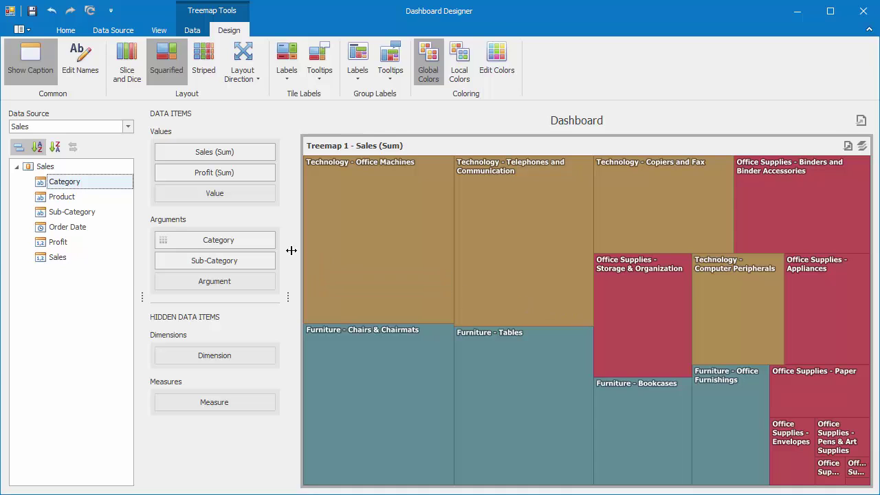
left_click(268, 240)
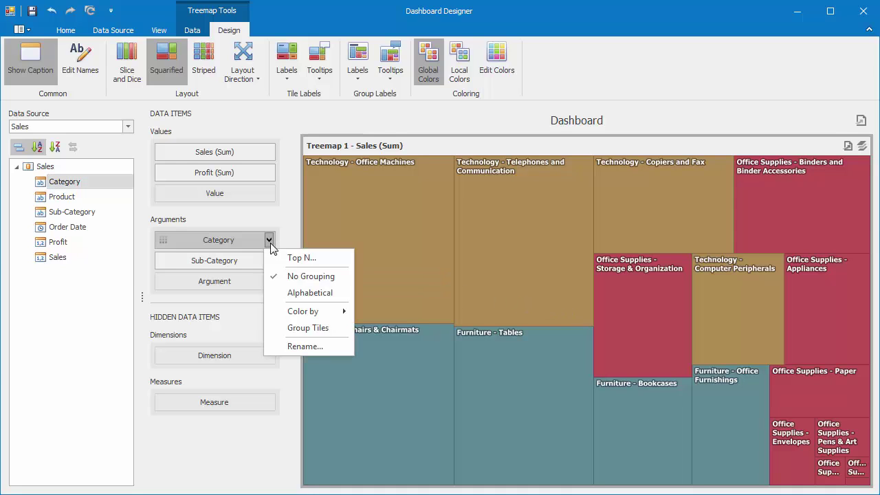
left_click(336, 326)
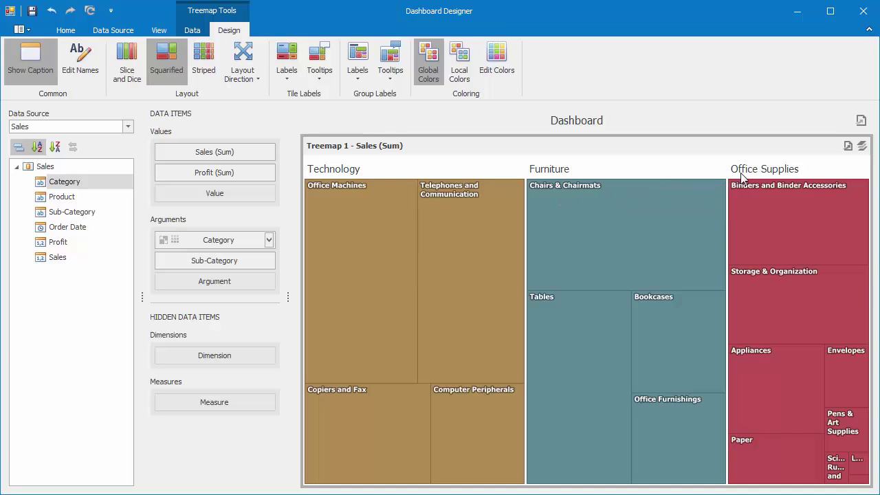
mouse_move(741, 177)
- Set Tile Labels to Argument and Value and Group Labels Tooltips to Value
left_click(289, 79)
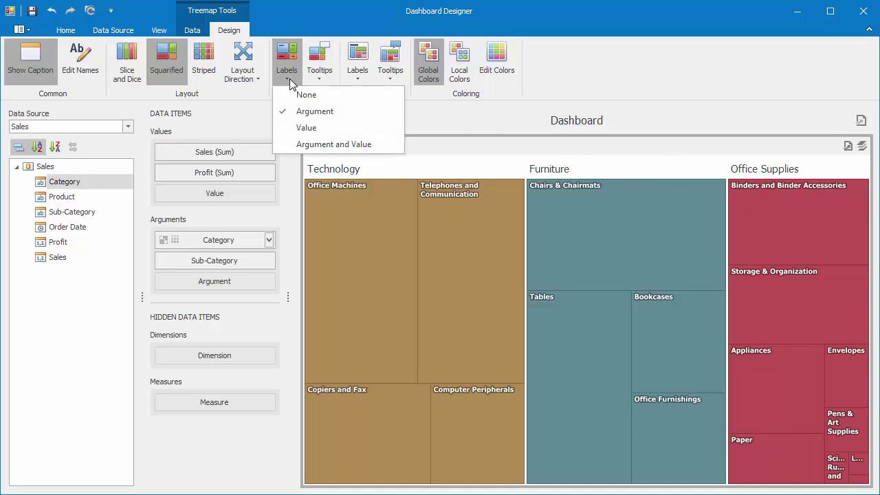
left_click(379, 144)
mouse_move(385, 194)
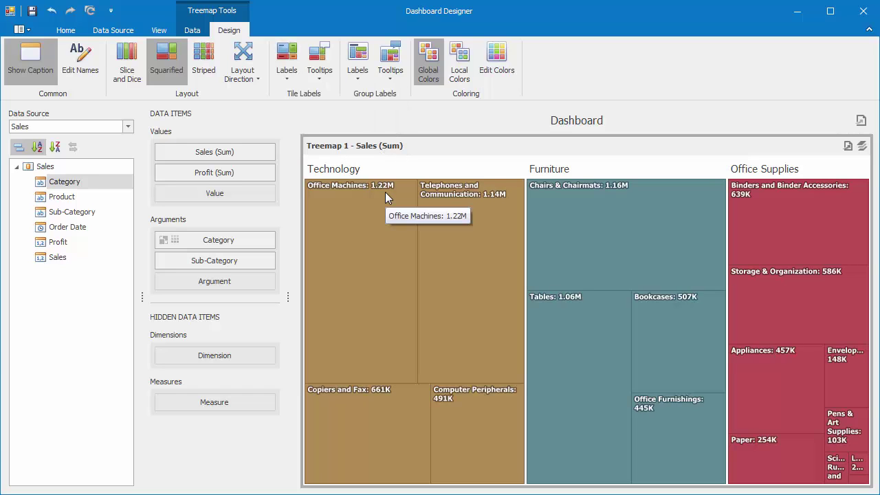
left_click(391, 78)
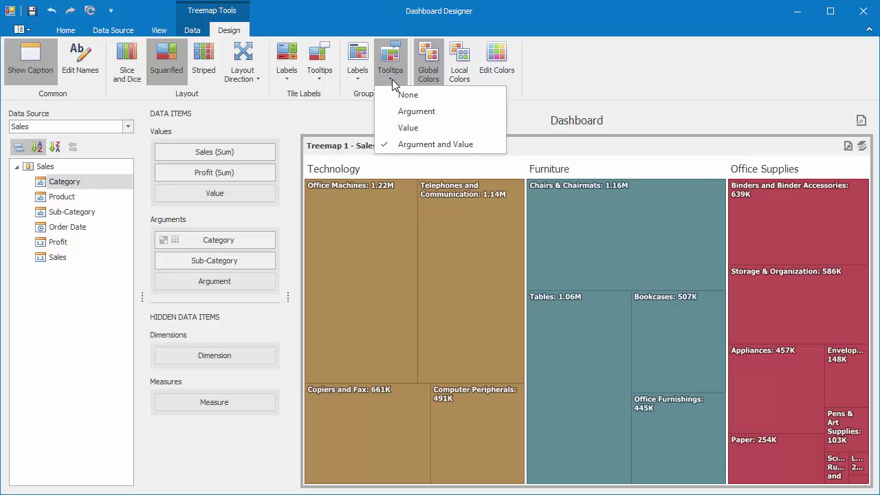
left_click(439, 127)
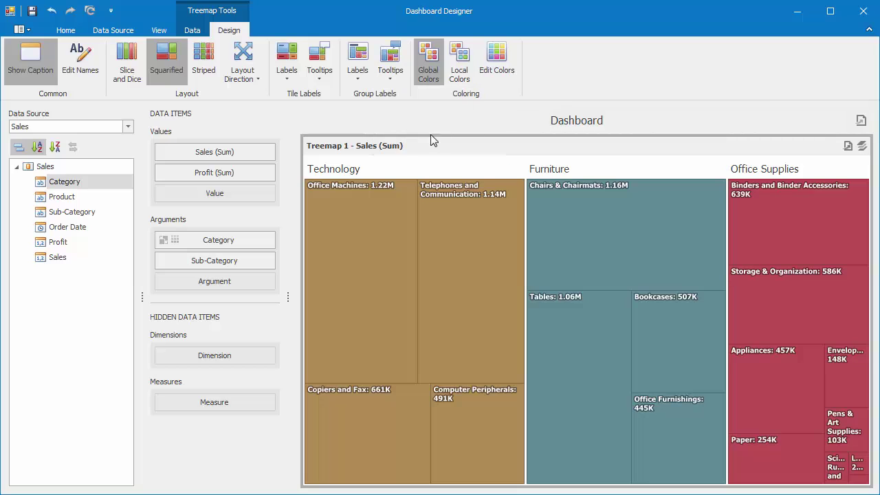
mouse_move(360, 172)
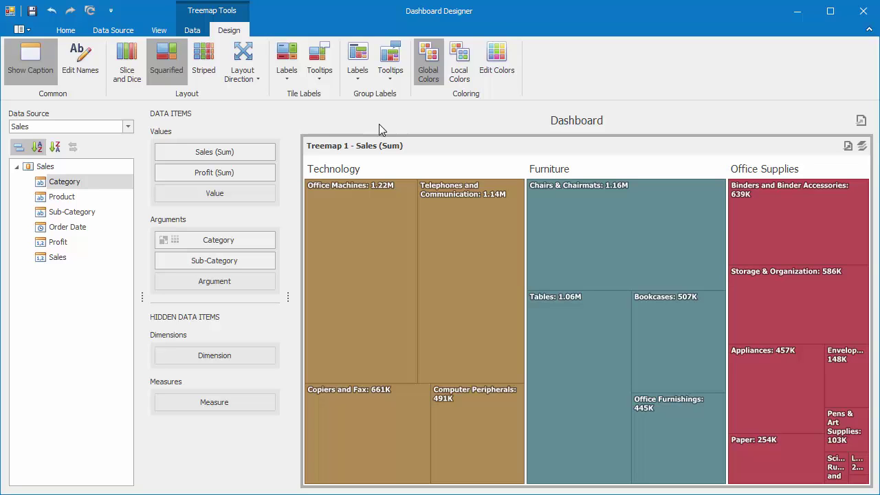
right_click(402, 197)
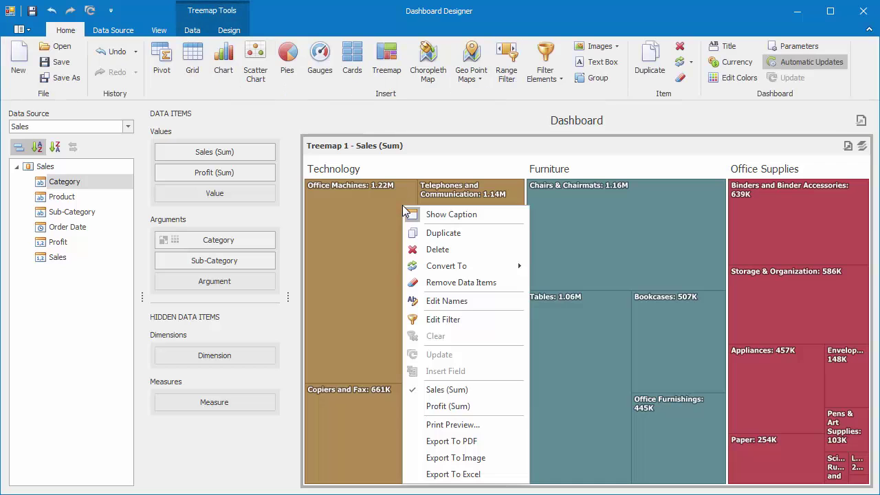
left_click(460, 320)
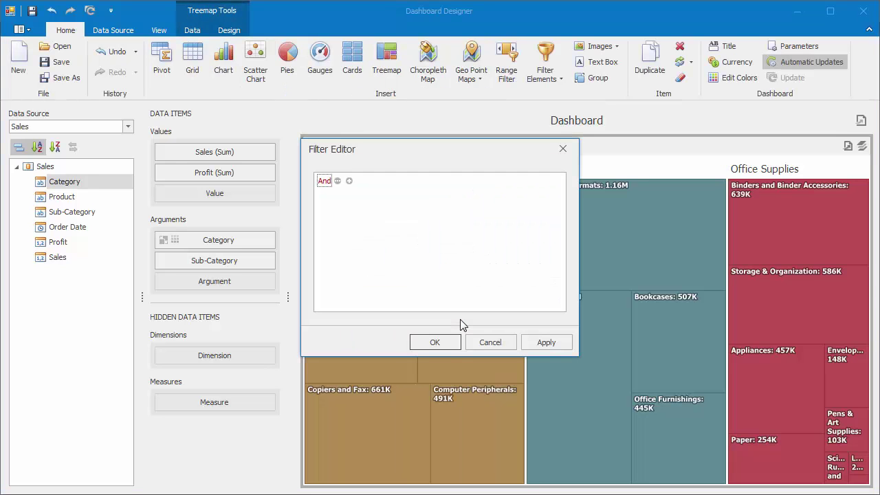
left_click(349, 182)
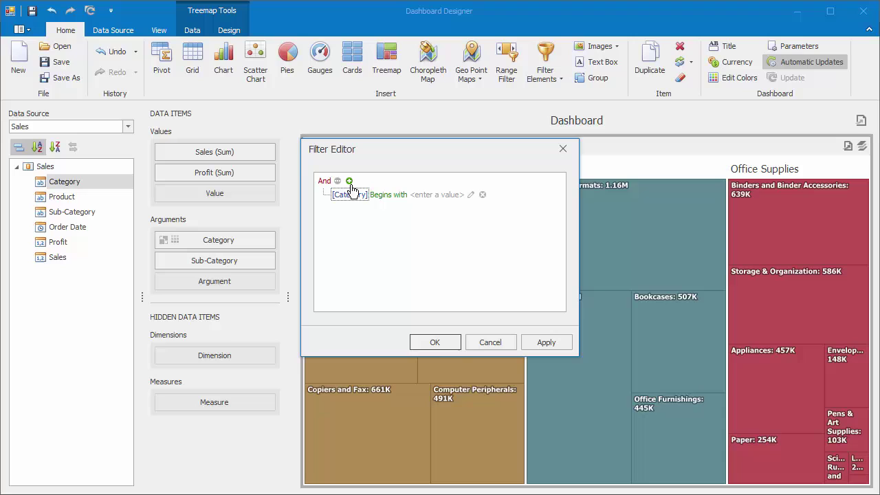
left_click(385, 196)
left_click(399, 206)
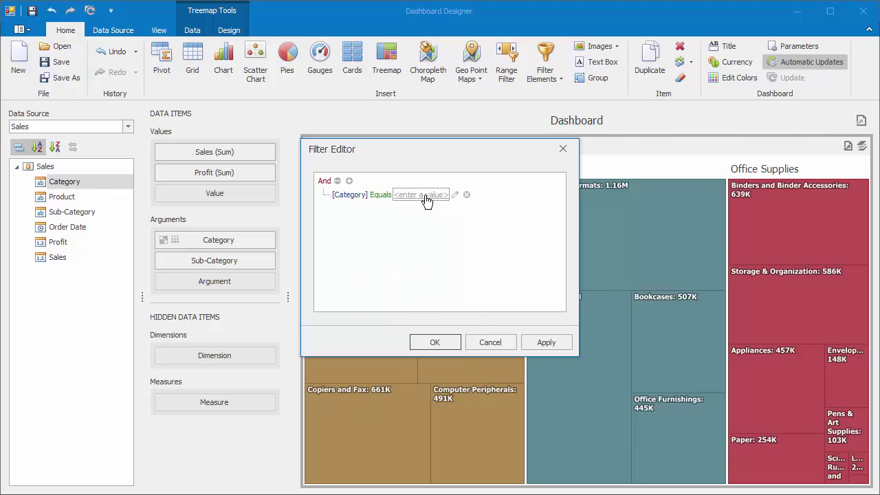
left_click(425, 196)
left_click(455, 195)
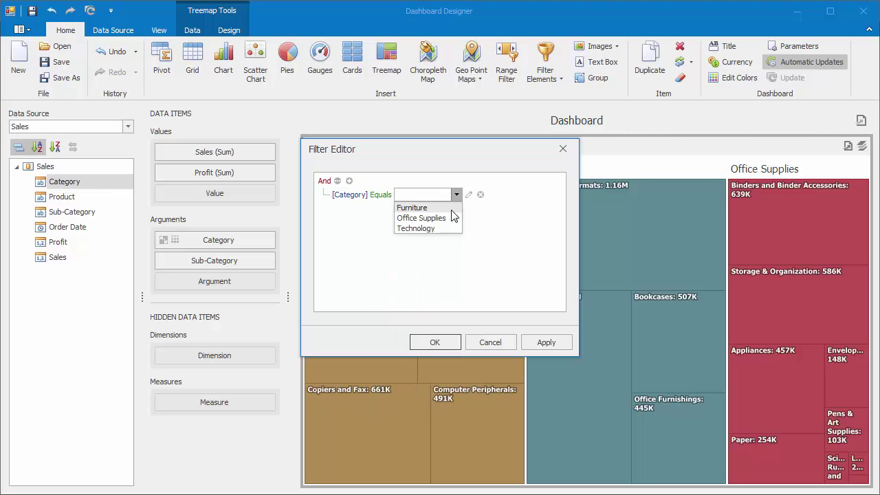
left_click(450, 218)
left_click(442, 342)
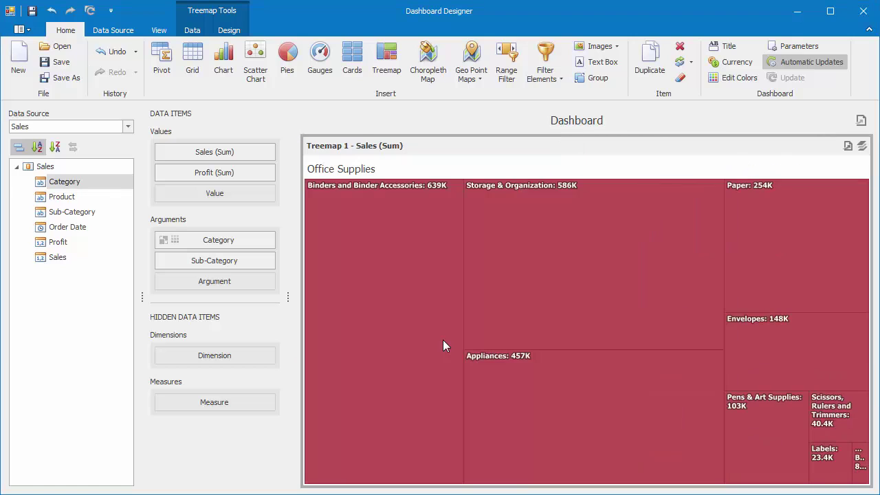
right_click(421, 175)
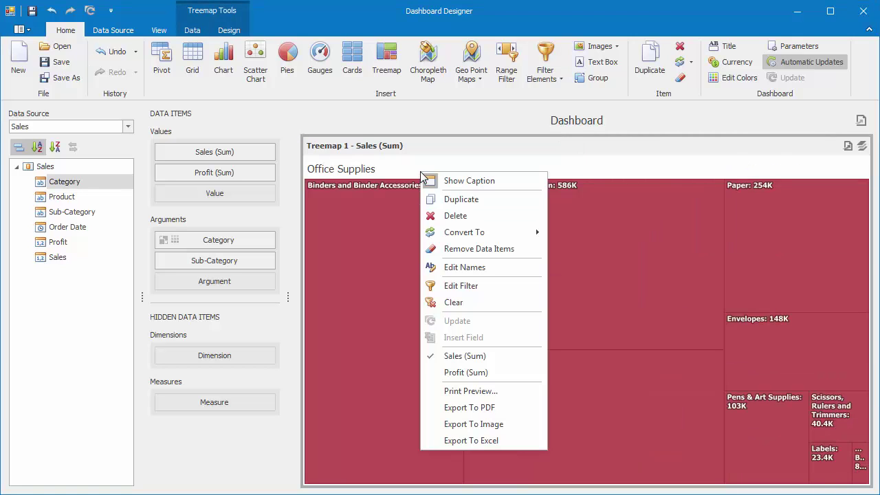
left_click(478, 304)
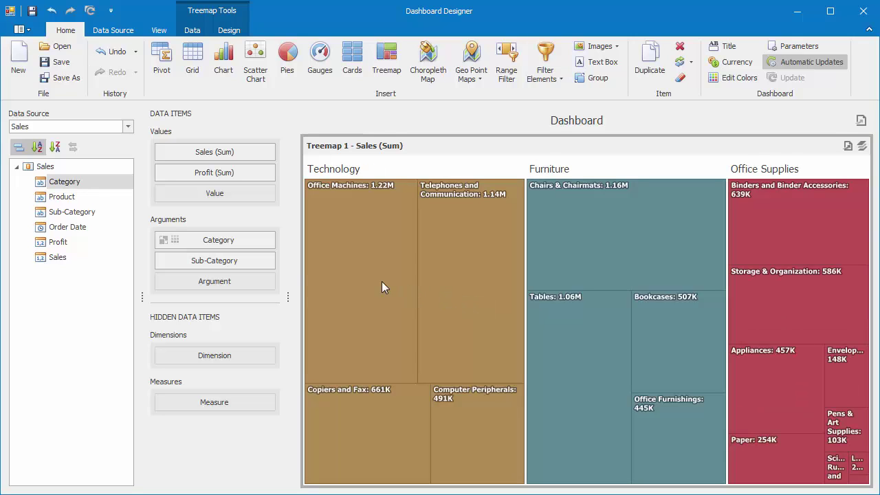
- Enable Top N on the Sub-Category argument with Count 10
left_click(266, 262)
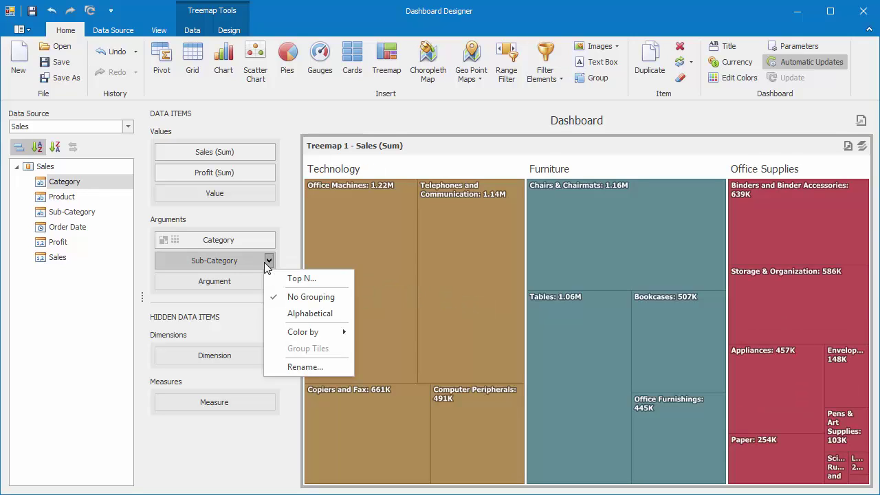
left_click(292, 279)
left_click(357, 203)
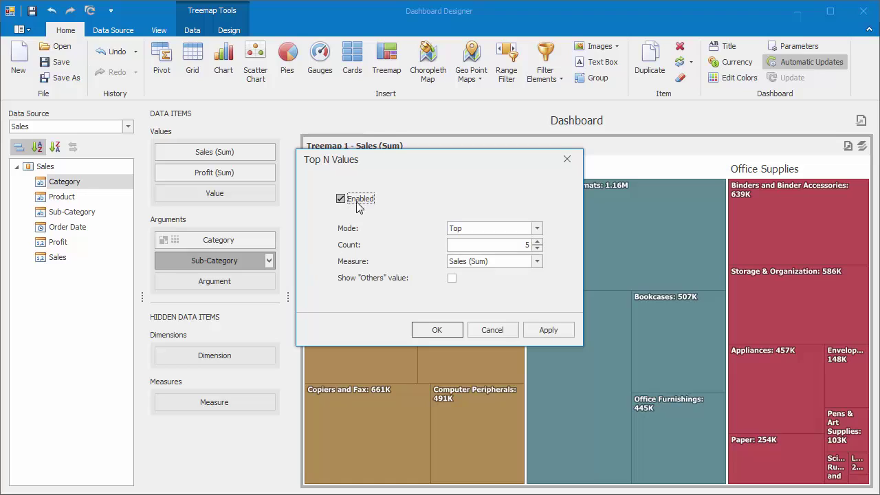
left_click(484, 245)
type("10")
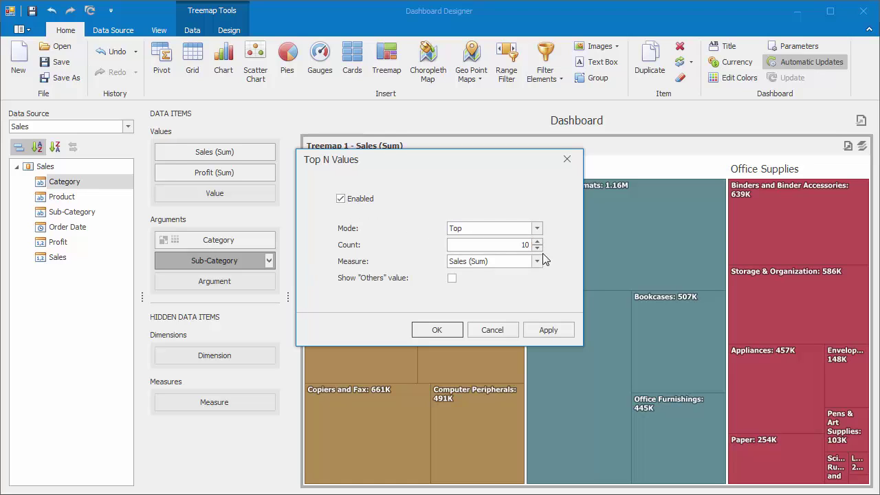
left_click(449, 324)
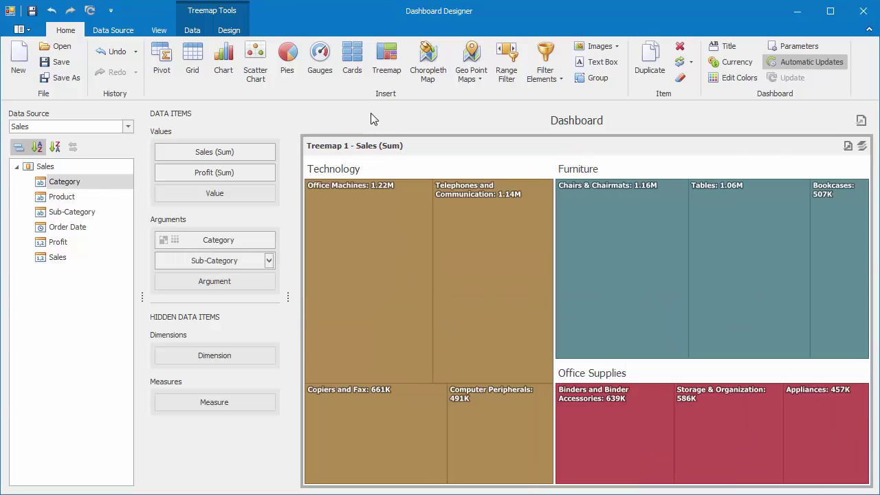
- Add Cards with Sales actual, Sub-Category series and Order Date sparklines, then widen the treemap
left_click(355, 77)
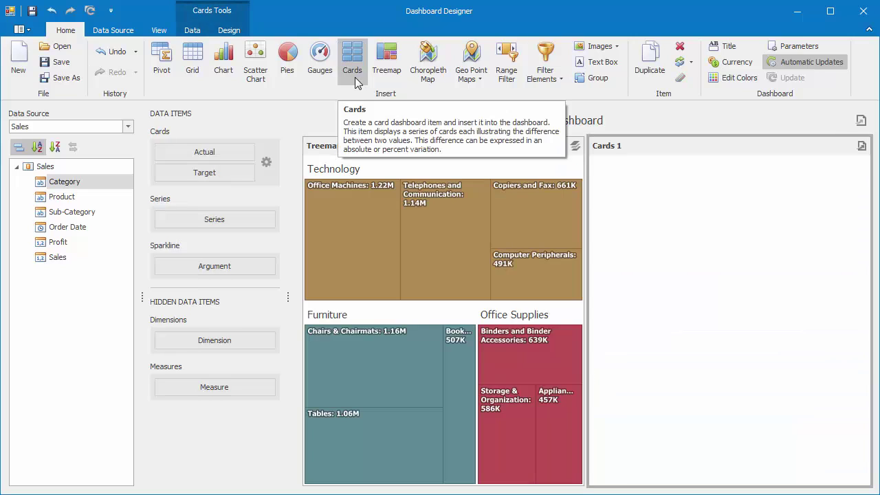
left_click_drag(77, 256, 170, 174)
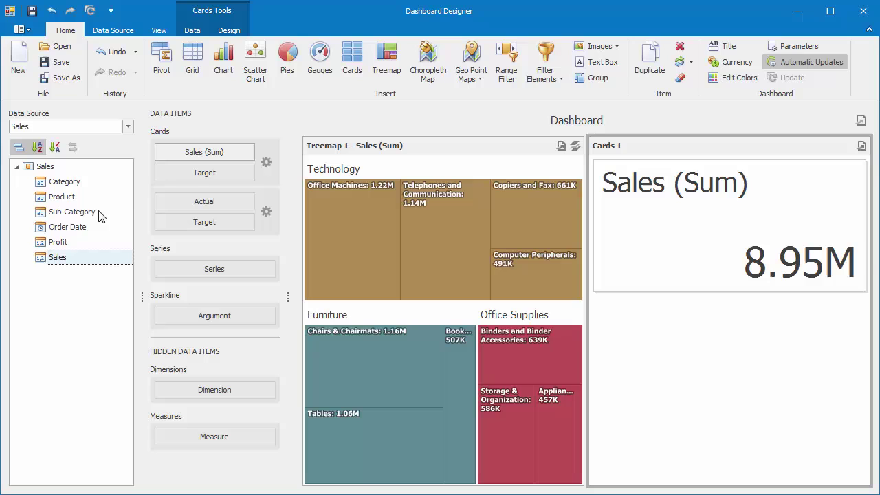
left_click_drag(100, 214, 175, 261)
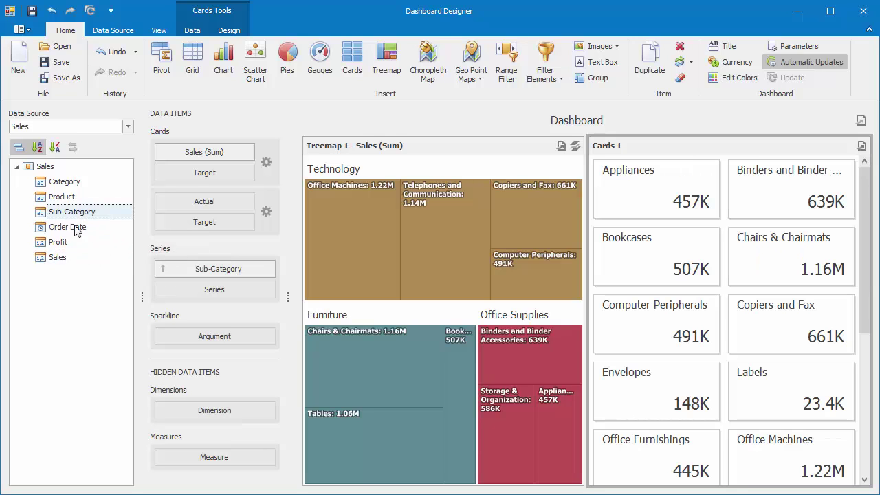
left_click_drag(77, 227, 230, 346)
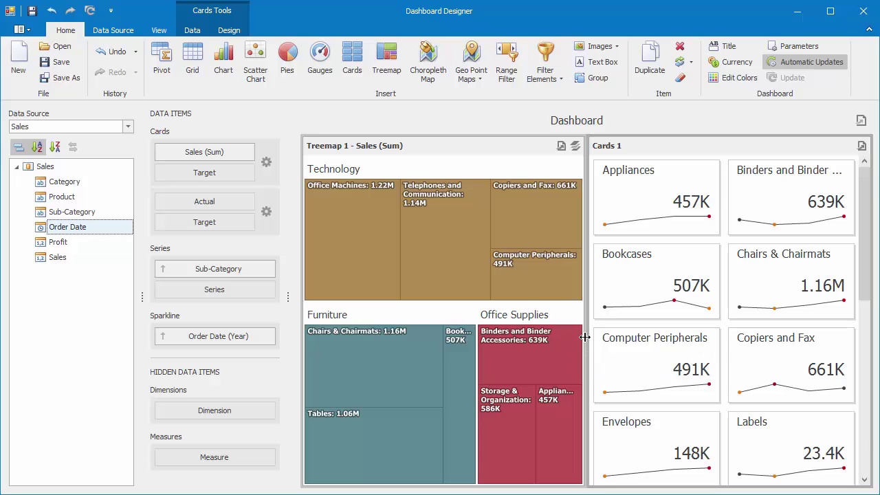
left_click_drag(584, 336, 710, 352)
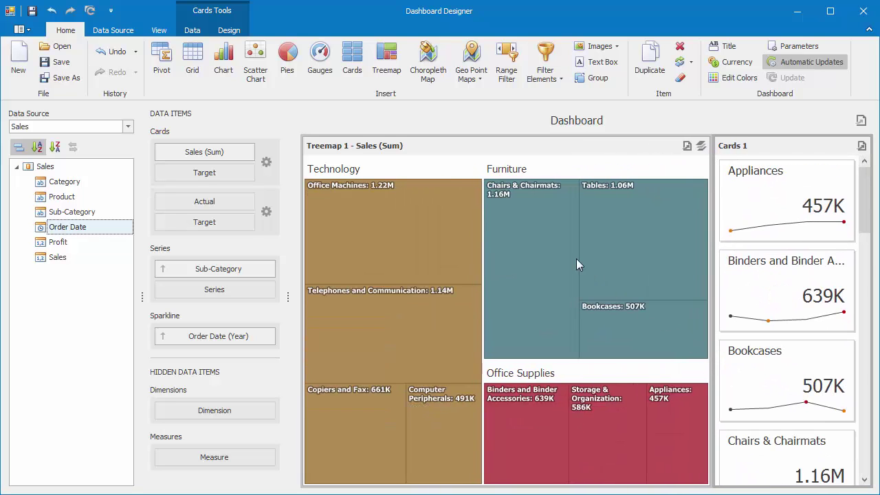
left_click(423, 150)
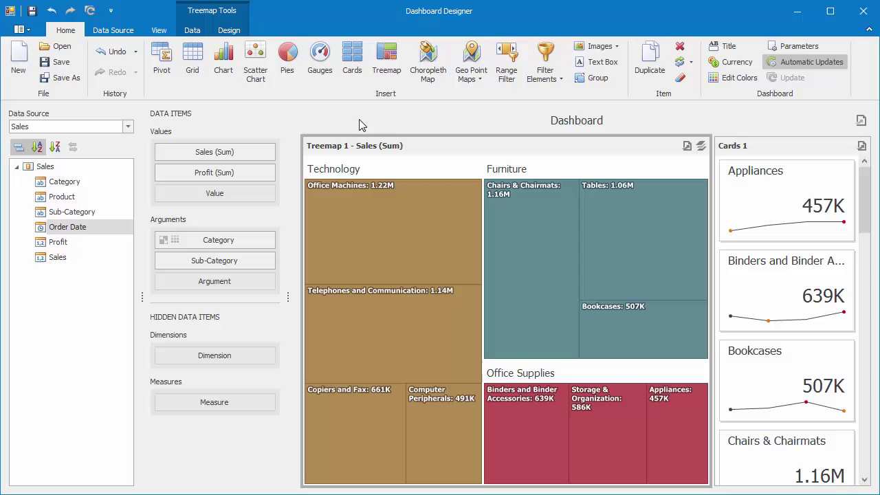
- Make the treemap a Multiple Master Filter and select tiles to filter Cards 1 by sub-category
left_click(192, 31)
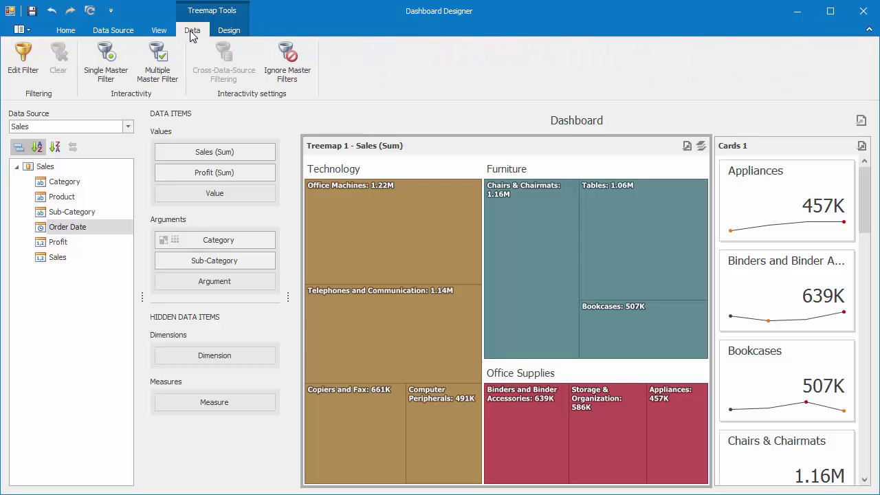
left_click(167, 66)
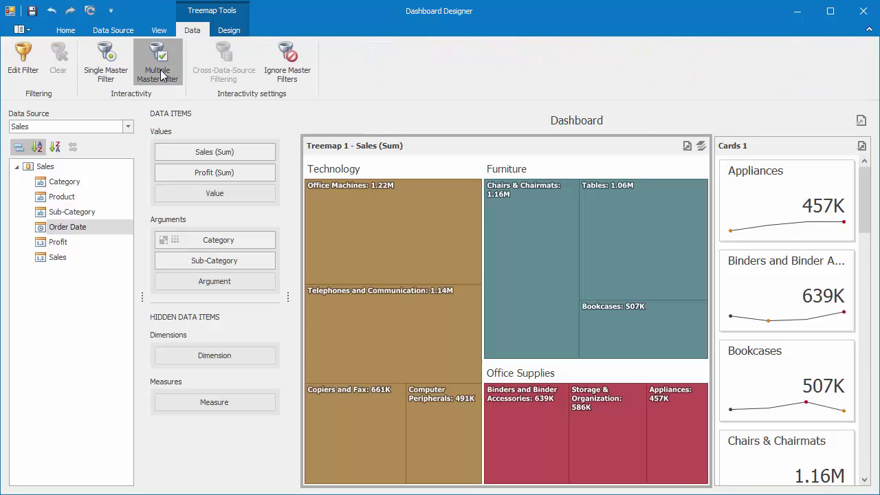
left_click(341, 223)
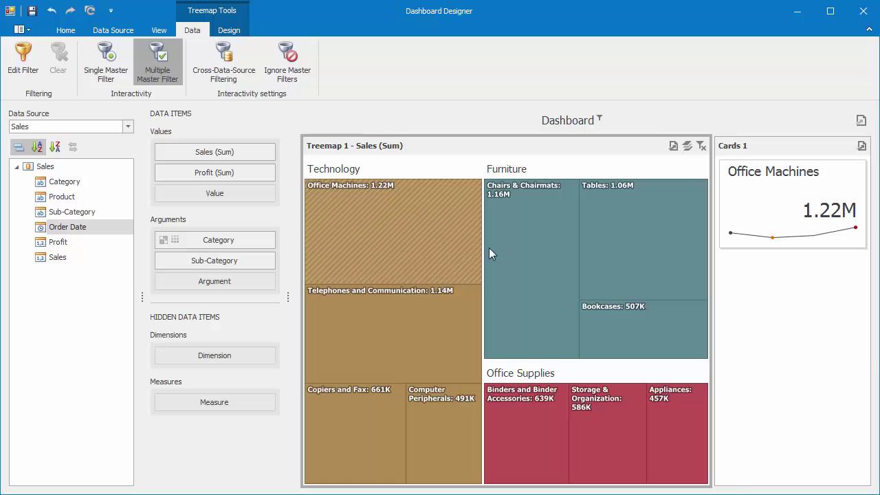
left_click(524, 251)
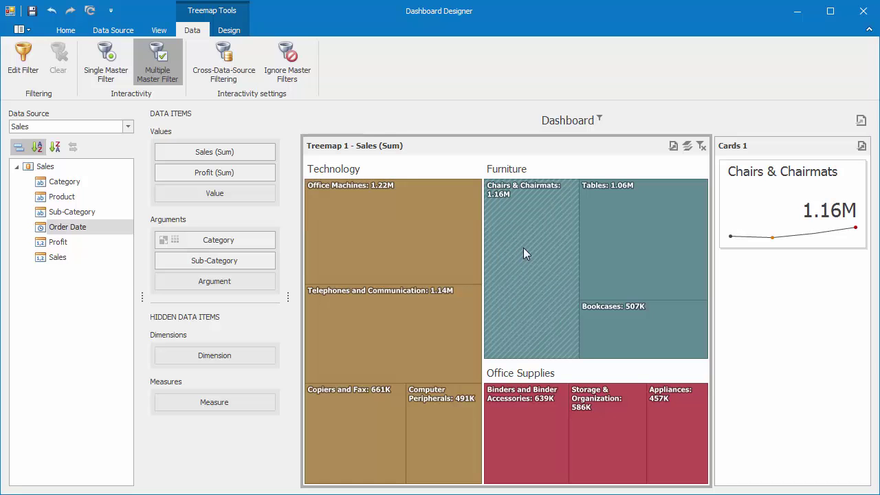
left_click(527, 176)
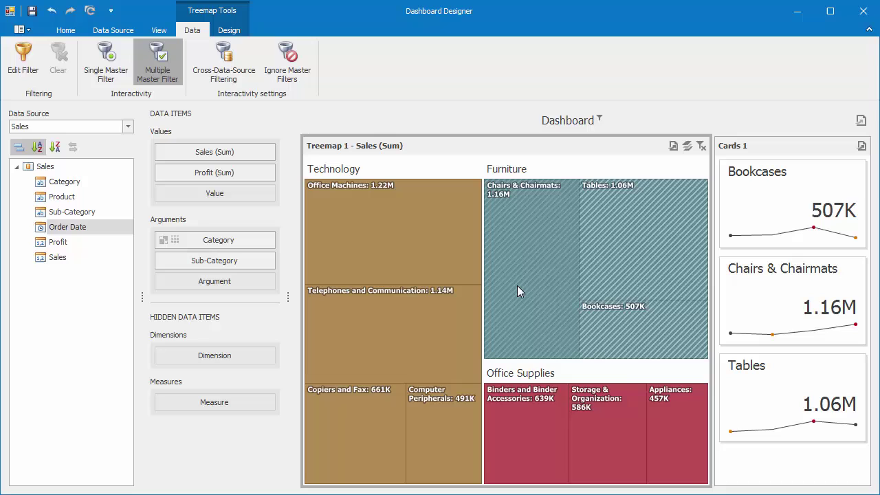
left_click(525, 415)
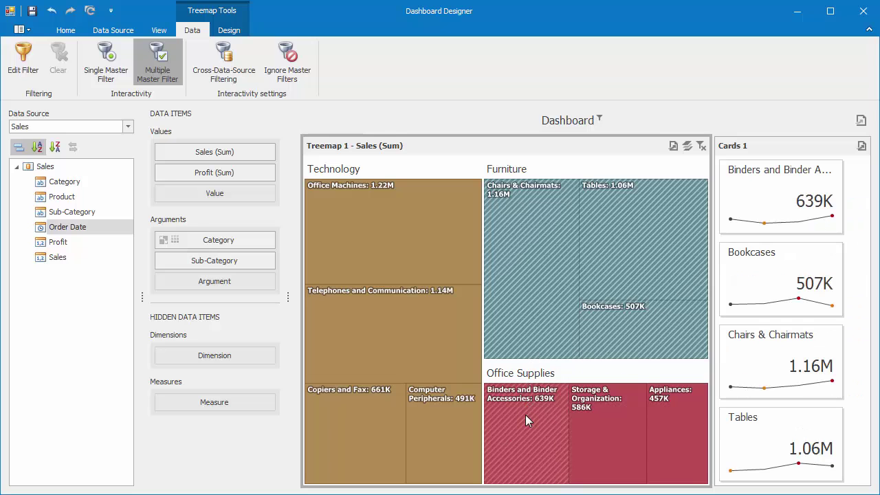